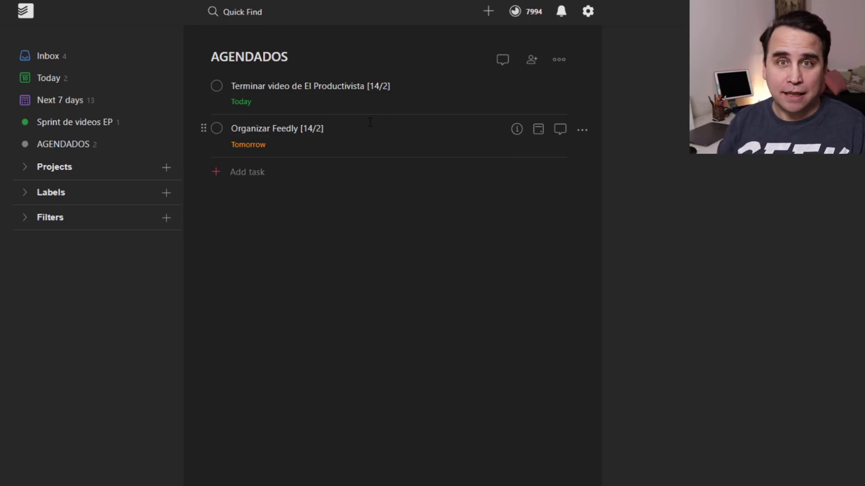
Add a task named "Entregar resultado financiero 2020" to the AGENDADOS project
{"action": "left_click", "coordinate": [249, 174]}
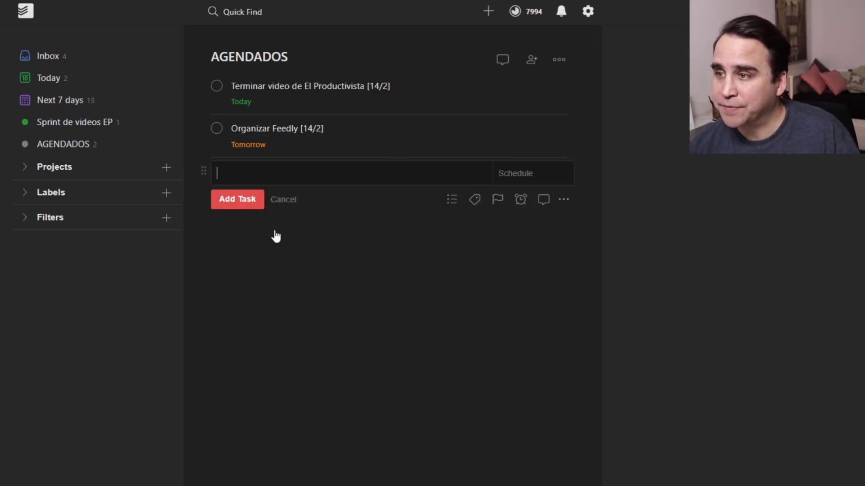
{"action": "type", "text": "Entregar resultado financiero 2020"}
{"action": "key", "text": "Return"}
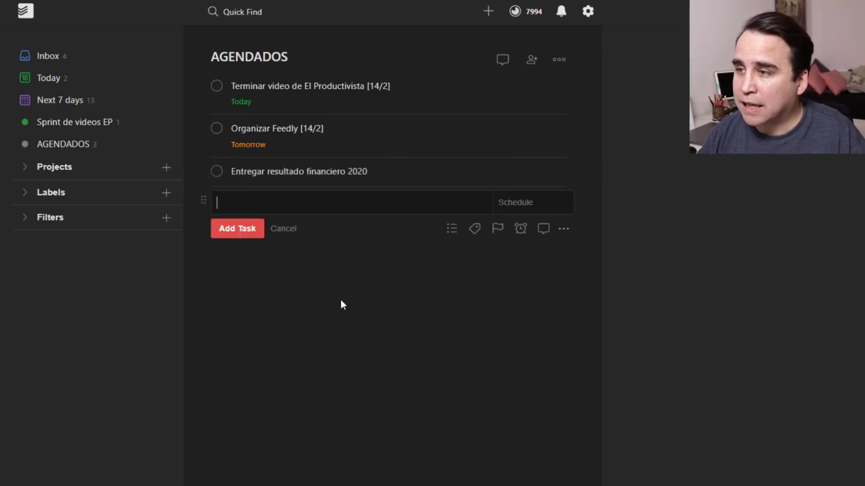
Schedule the task "Entregar resultado financiero 2020" for tomorrow, 11 Feb, and save it
{"action": "left_click", "coordinate": [513, 172]}
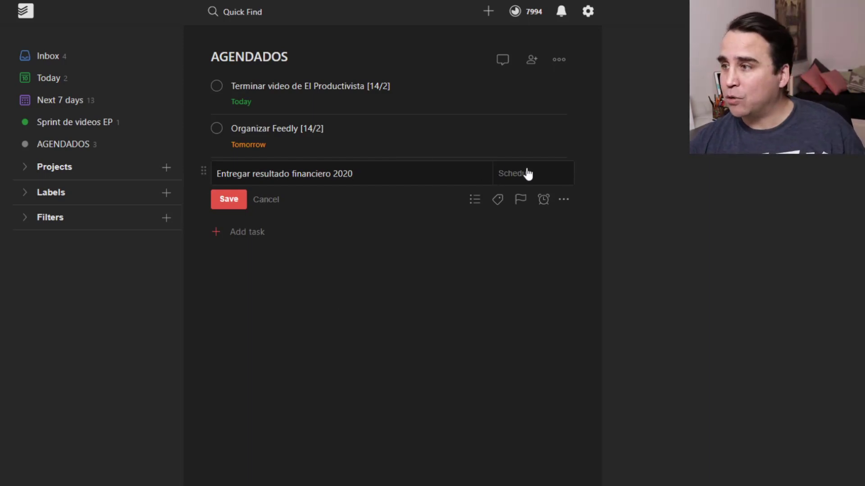
{"action": "left_click", "coordinate": [548, 178]}
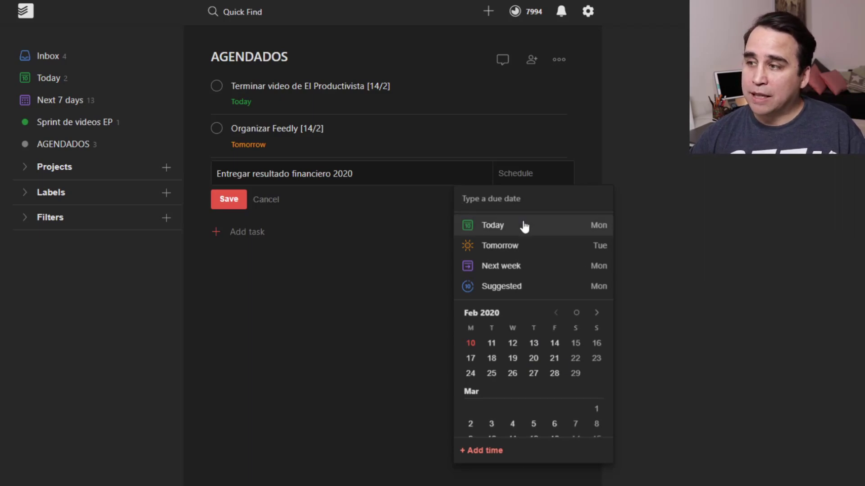
{"action": "left_click", "coordinate": [527, 248]}
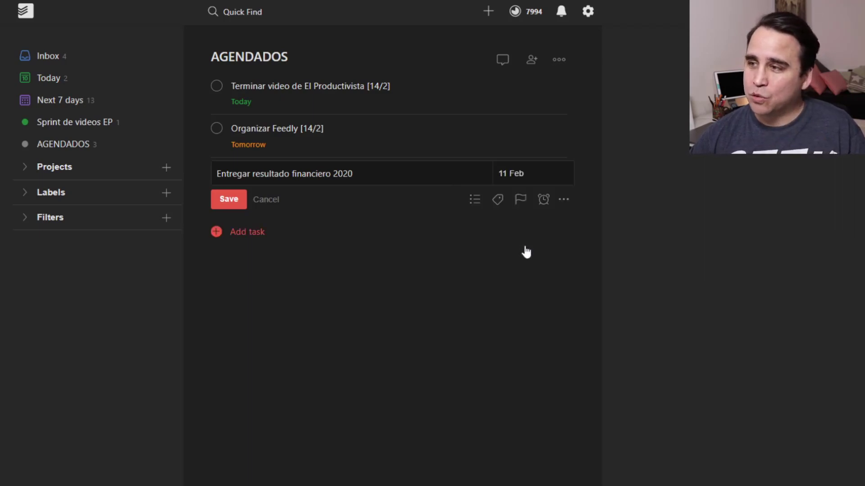
{"action": "left_click", "coordinate": [227, 200]}
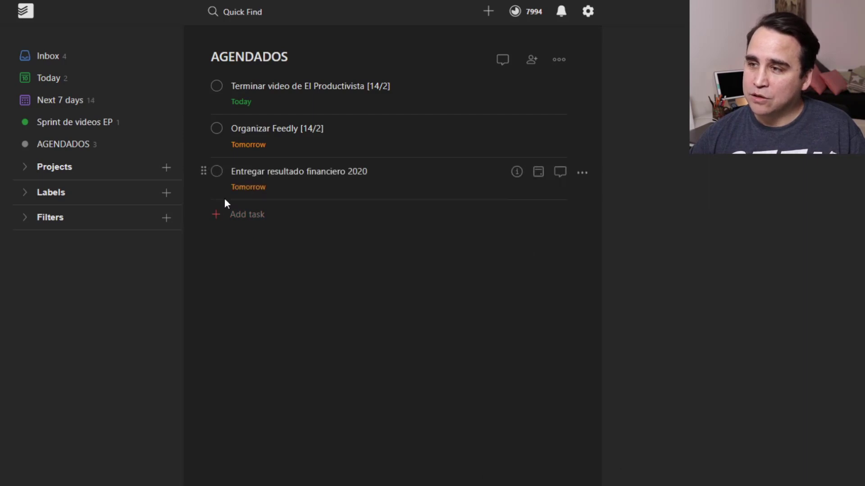
Append the deadline "[14/2]" to the name of the task "Entregar resultado financiero 2020"
{"action": "mouse_move", "coordinate": [261, 192]}
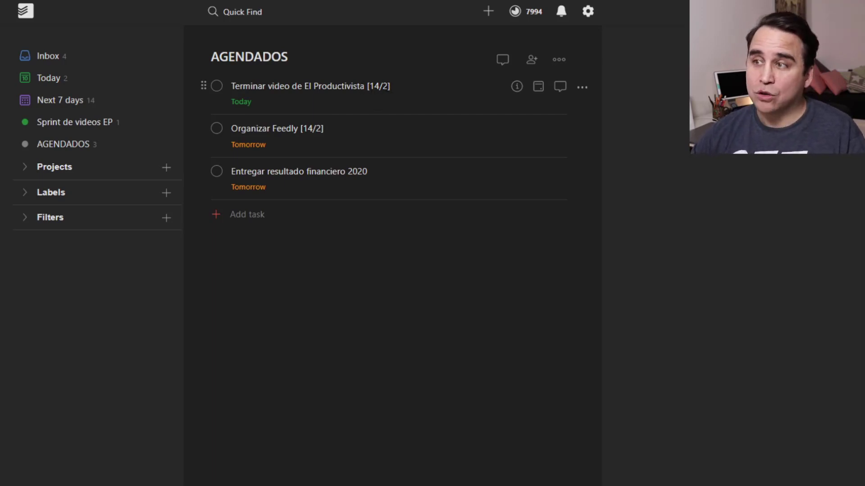
{"action": "left_click", "coordinate": [310, 172]}
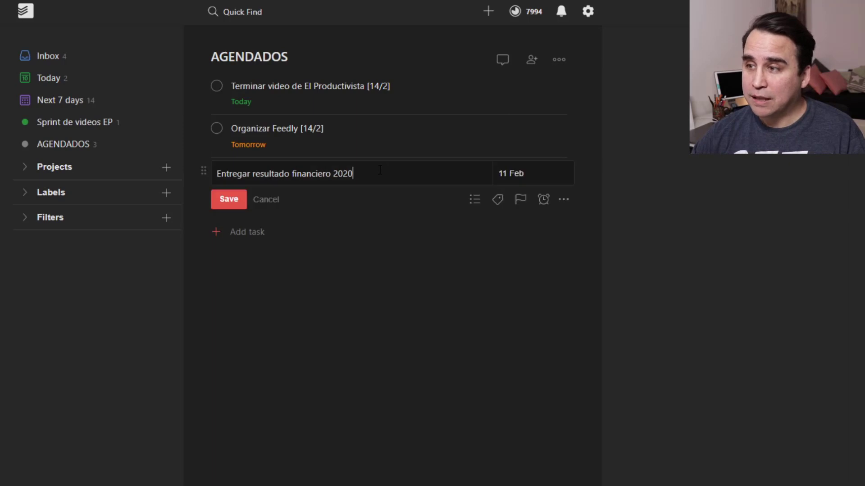
{"action": "type", "text": "["}
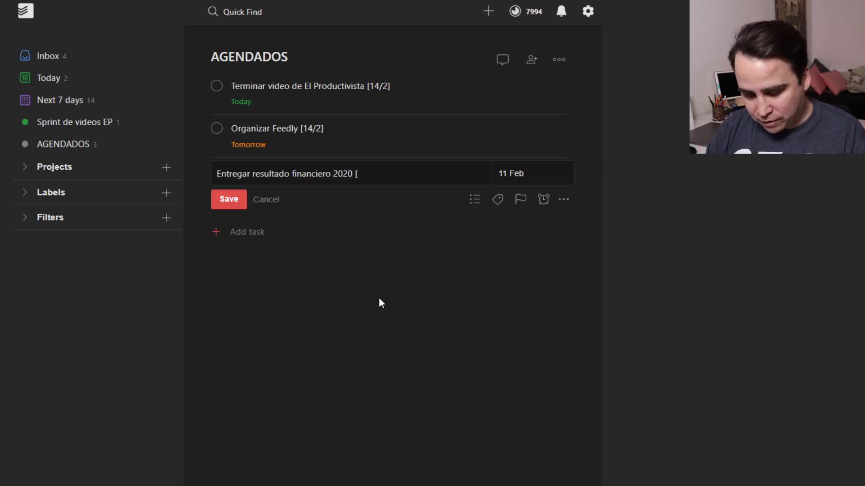
{"action": "type", "text": "14/2"}
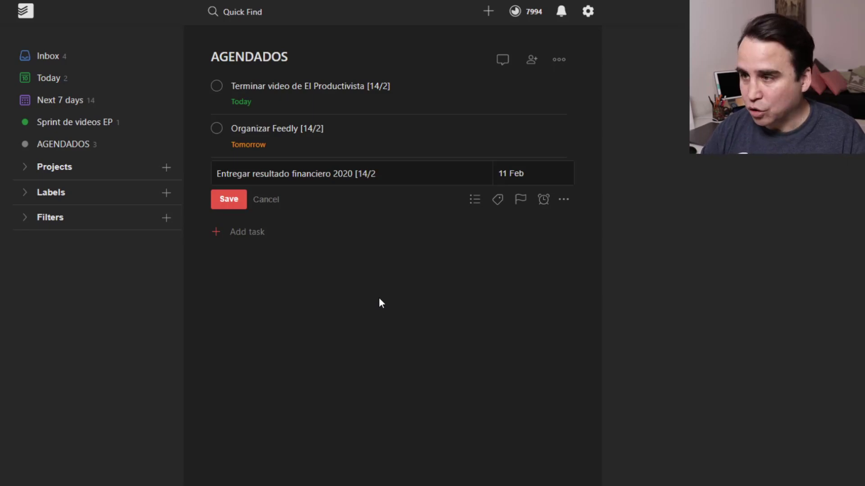
{"action": "type", "text": "]"}
{"action": "key", "text": "Return"}
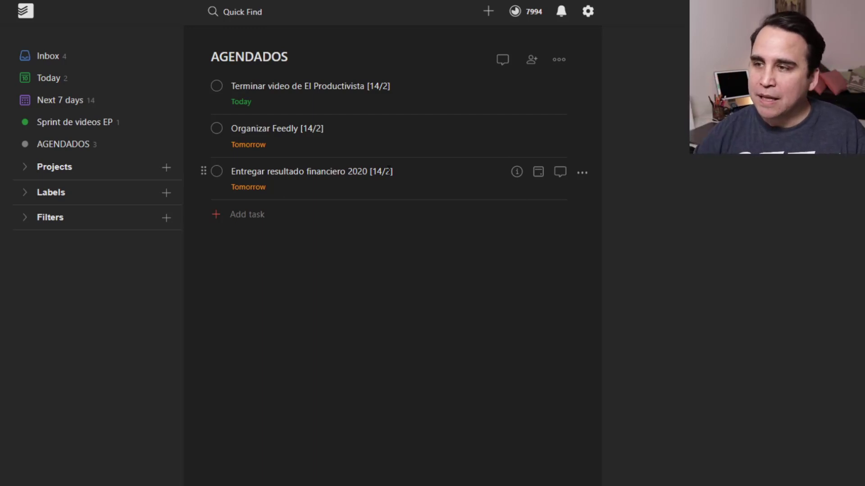
Reschedule the task "Entregar resultado financiero 2020 [14/2]" to 12 Feb and save it
{"action": "left_click", "coordinate": [422, 180]}
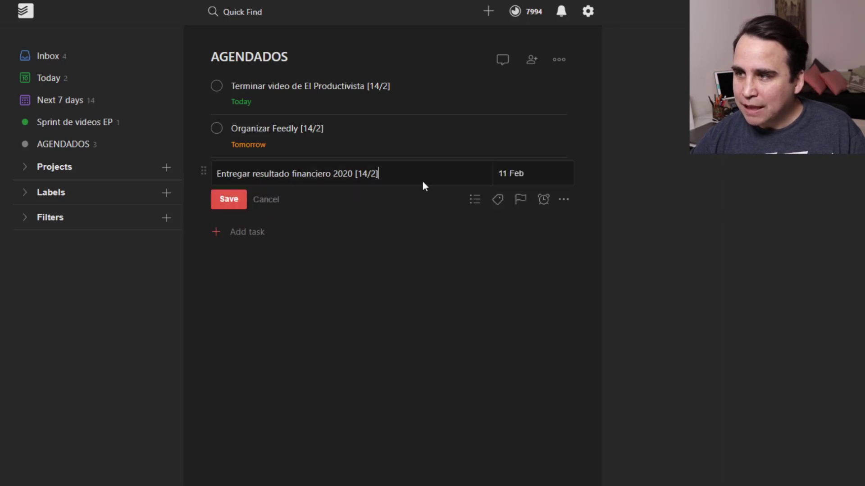
{"action": "left_click", "coordinate": [550, 172]}
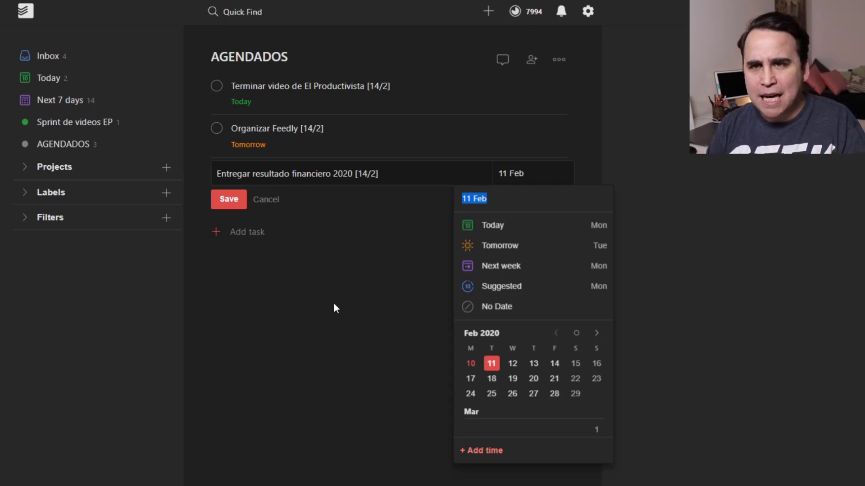
{"action": "left_click", "coordinate": [512, 364]}
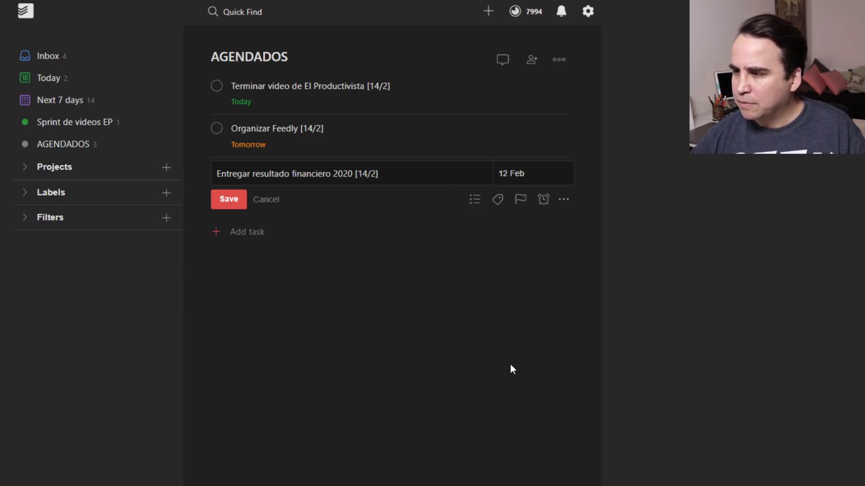
{"action": "left_click", "coordinate": [228, 199]}
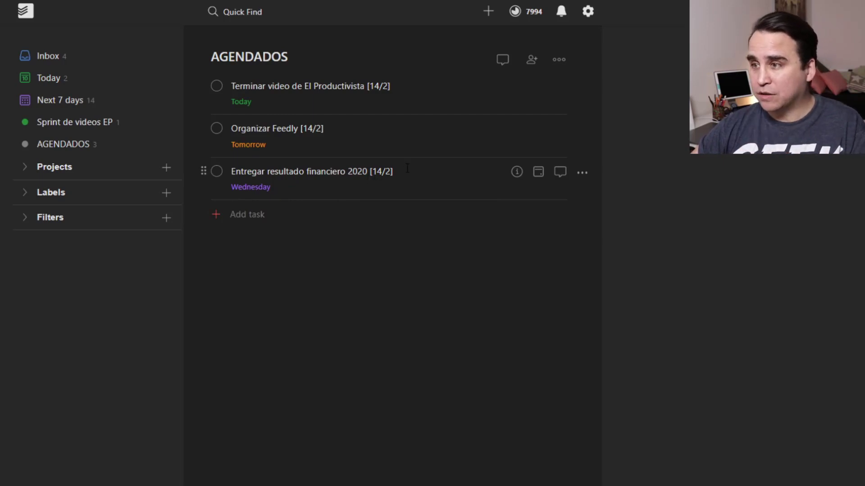
Set the due date of "Entregar resultado financiero 2020 [14/2]" to today, 10 Feb, and save it
{"action": "mouse_move", "coordinate": [263, 187]}
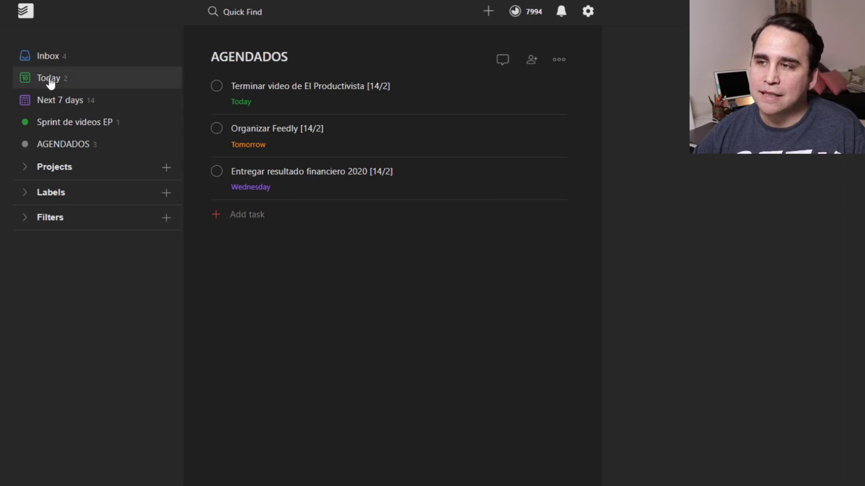
{"action": "left_click", "coordinate": [397, 185]}
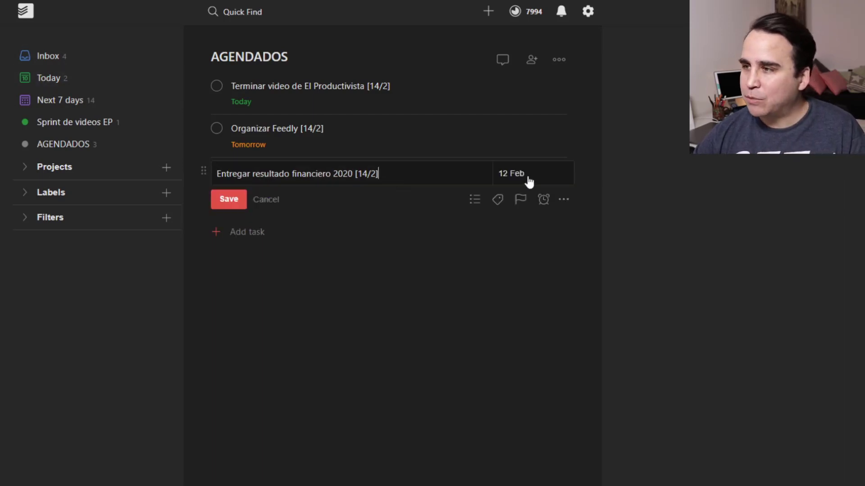
{"action": "left_click", "coordinate": [541, 178]}
{"action": "left_click", "coordinate": [527, 228]}
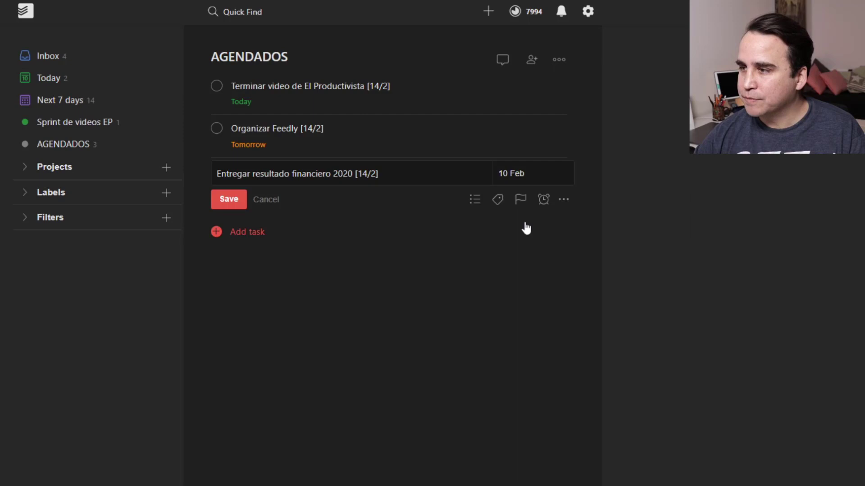
{"action": "left_click", "coordinate": [239, 200]}
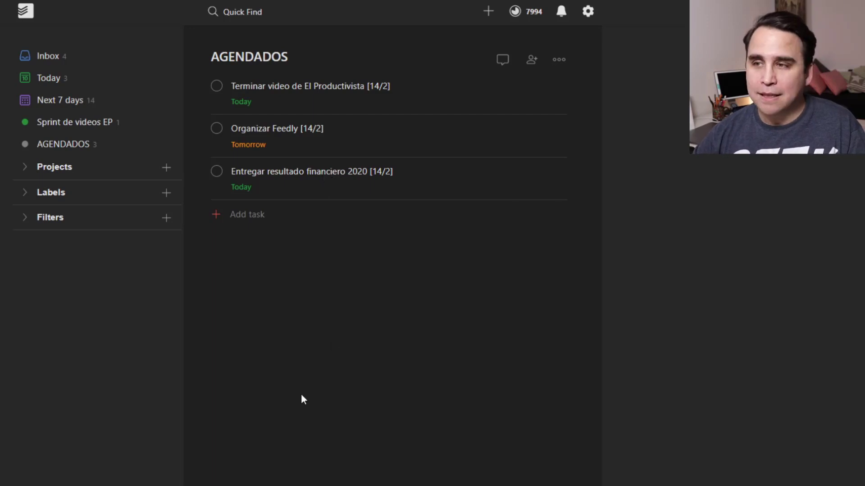
In the Today view, add "VIERNES" to the financial task's bracketed deadline so it reads "[VIERNES 14/2]"
{"action": "left_click", "coordinate": [80, 81]}
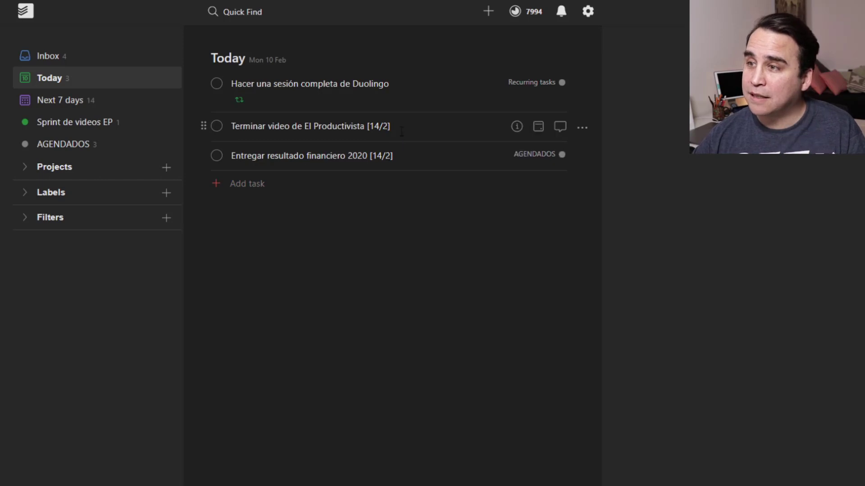
{"action": "left_click", "coordinate": [385, 155]}
{"action": "left_click", "coordinate": [356, 157]}
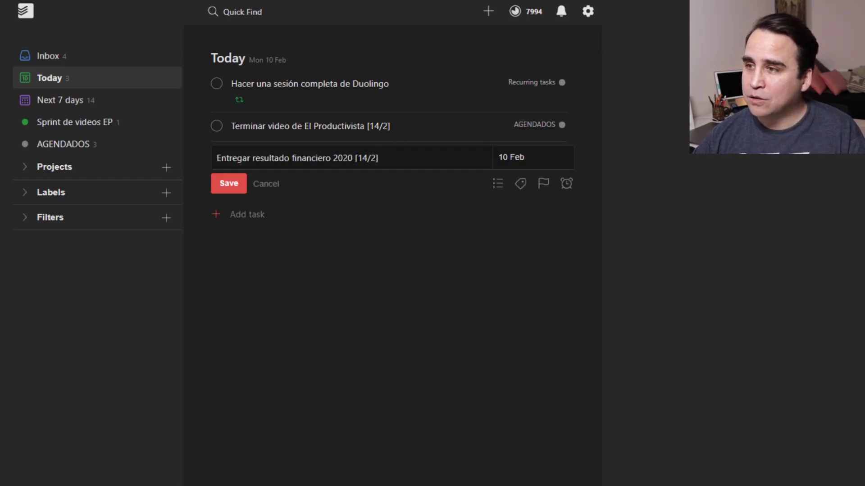
{"action": "type", "text": "VIERNES"}
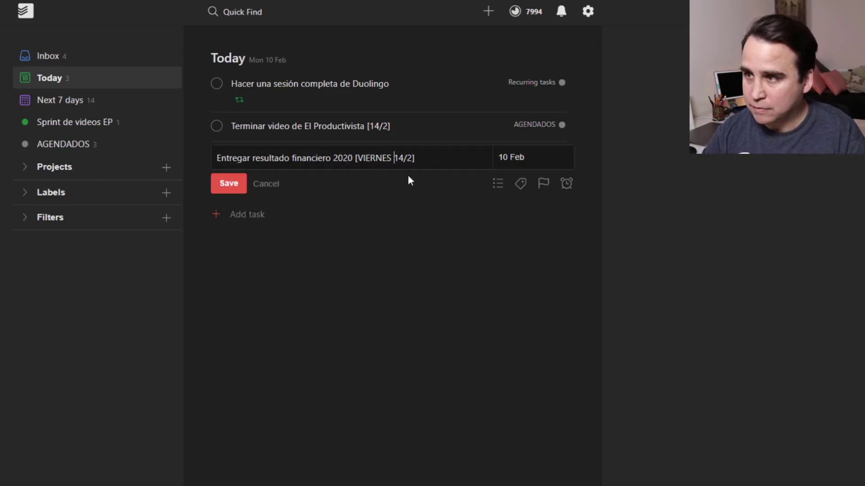
{"action": "key", "text": "Return"}
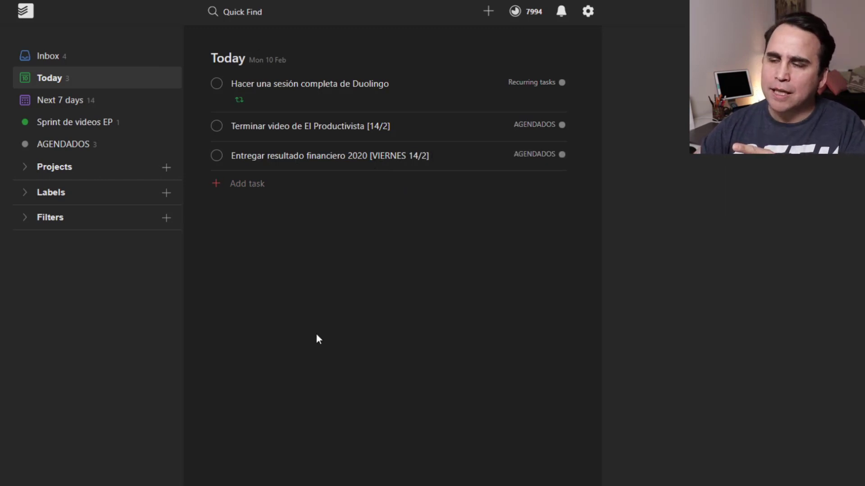
{"action": "left_click", "coordinate": [450, 156]}
{"action": "left_click", "coordinate": [534, 159]}
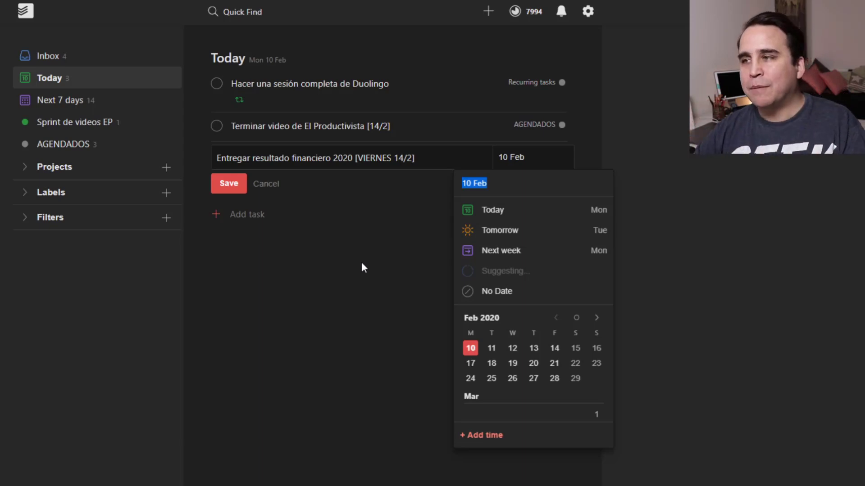
{"action": "left_click_drag", "start_coordinate": [361, 261], "coordinate": [321, 231]}
{"action": "left_click", "coordinate": [270, 185]}
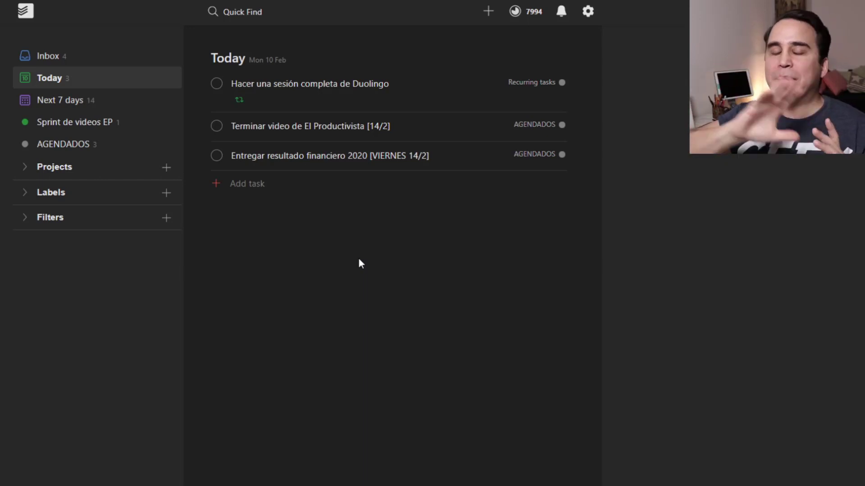
Reschedule the task "Terminar video de El Productivista [14/2]" to 11 Feb and save it
{"action": "left_click", "coordinate": [311, 126]}
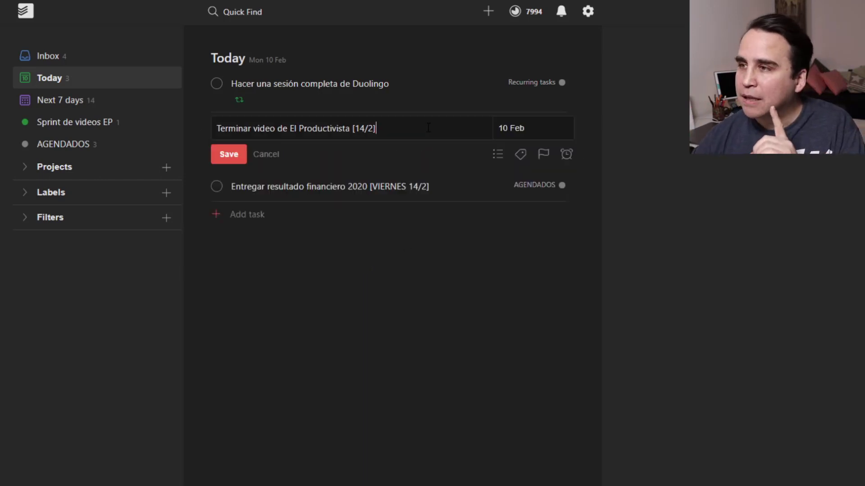
{"action": "left_click", "coordinate": [543, 130]}
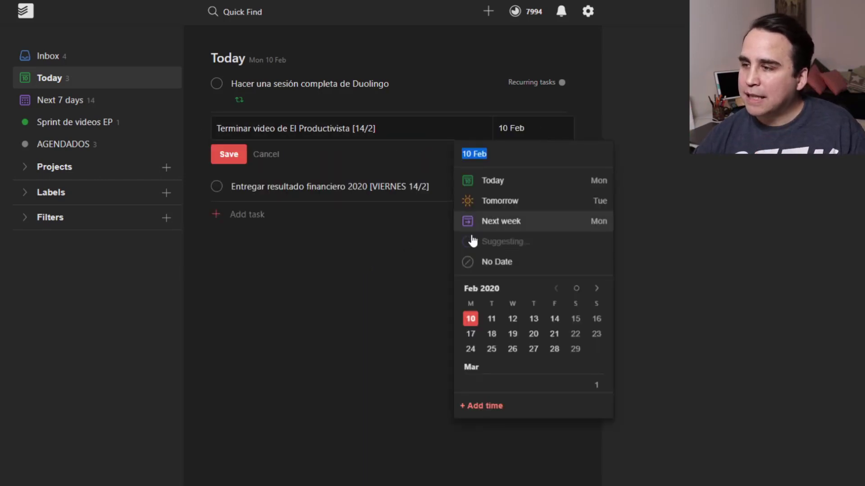
{"action": "left_click", "coordinate": [492, 319]}
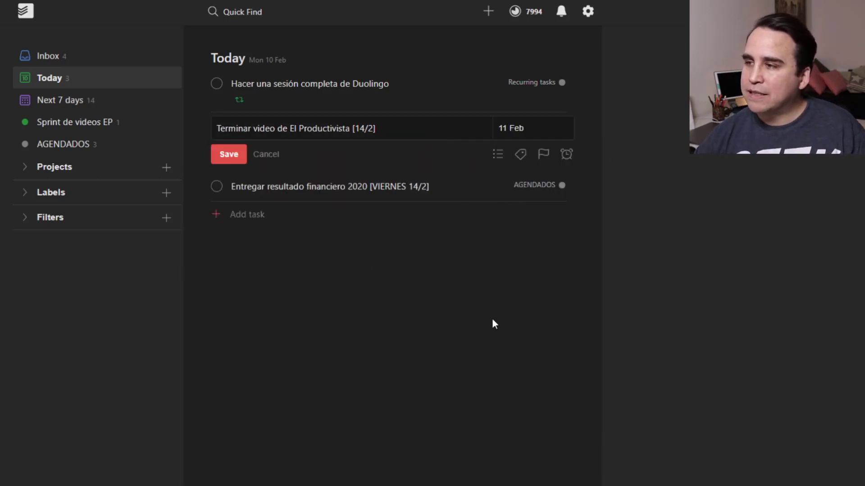
{"action": "left_click", "coordinate": [220, 156]}
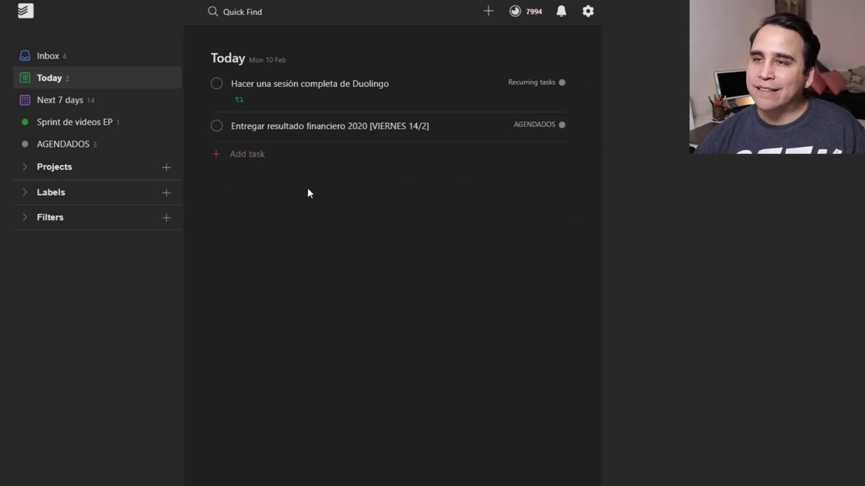